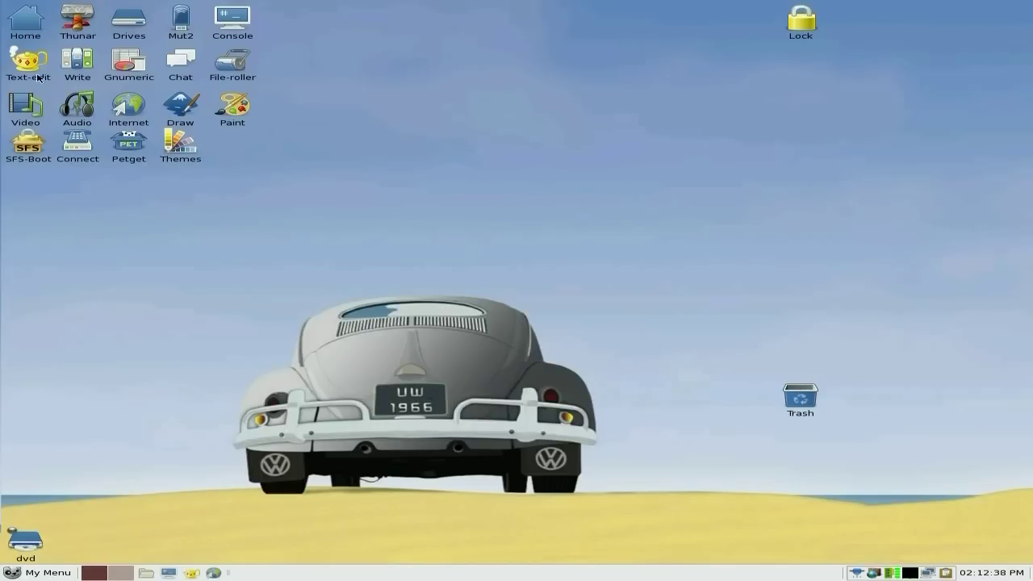
click(25, 22)
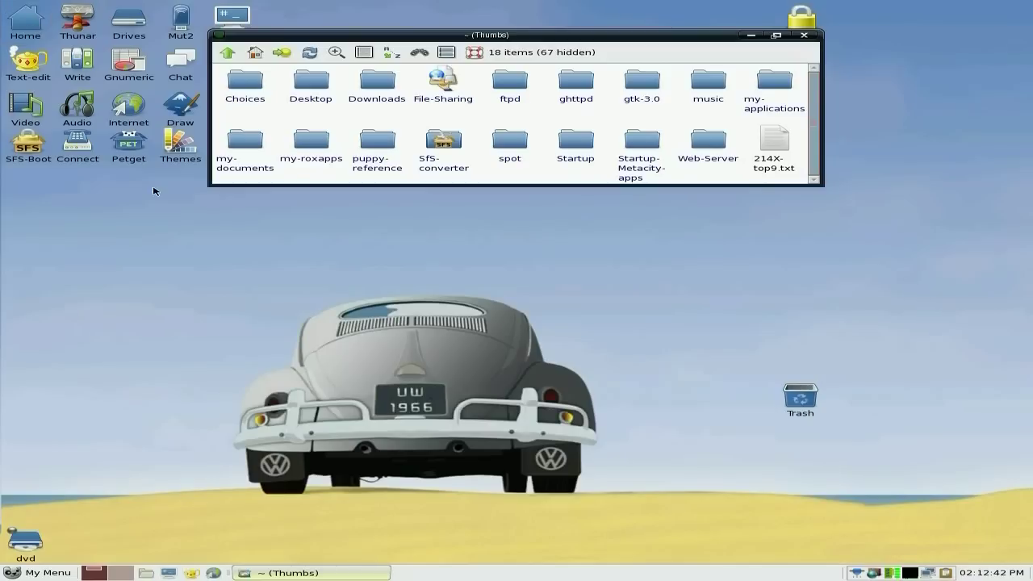
click(771, 144)
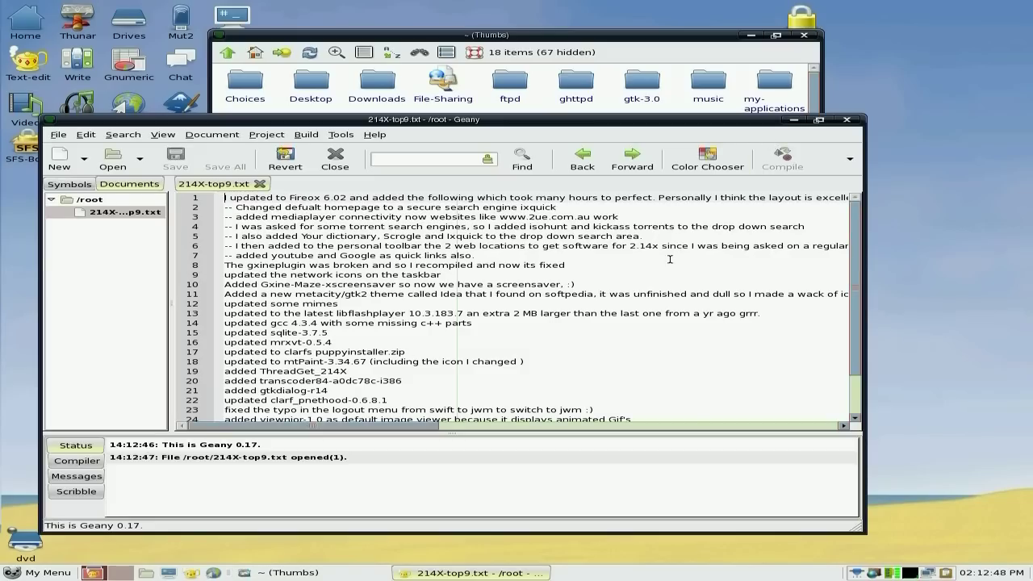
scroll(686, 278, down, 2)
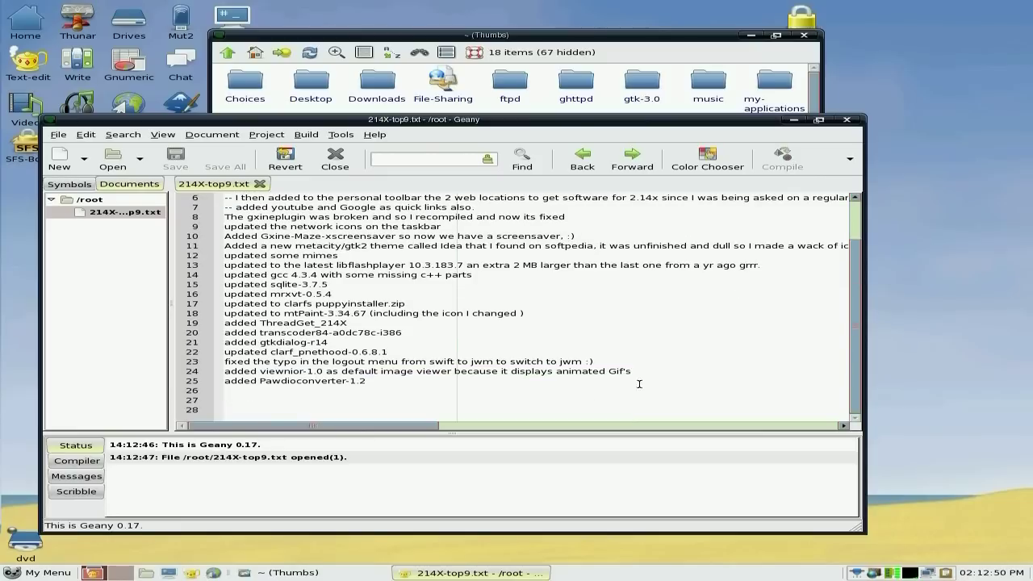
scroll(691, 311, up, 2)
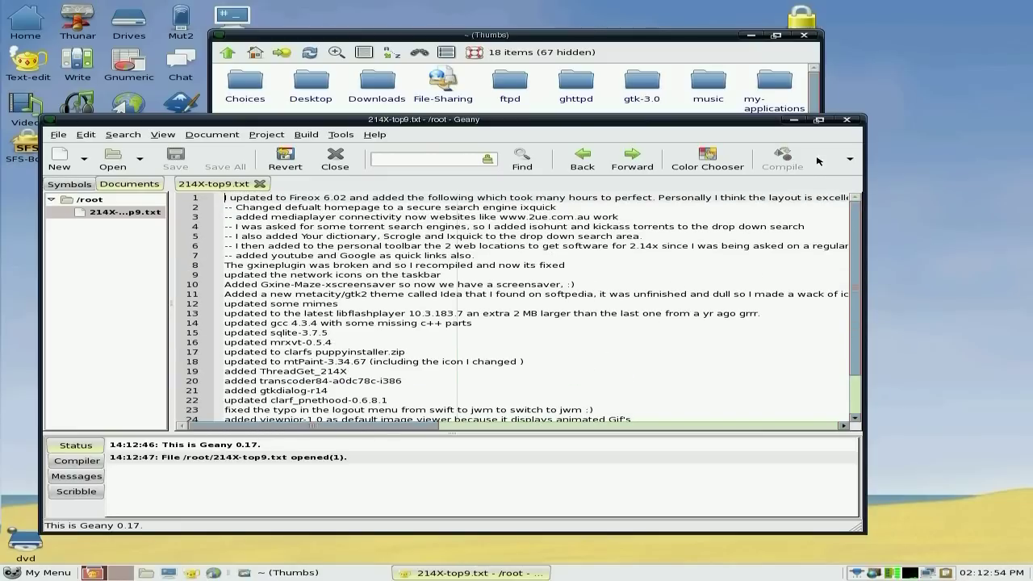
click(846, 120)
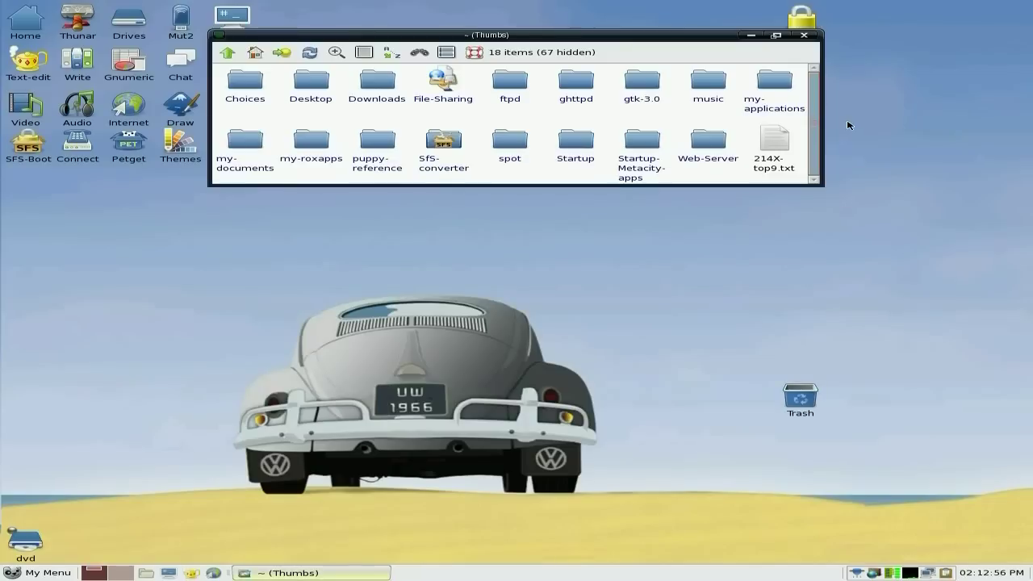
- Close the home folder window, then open and close Thunar and a terminal
click(804, 35)
click(73, 25)
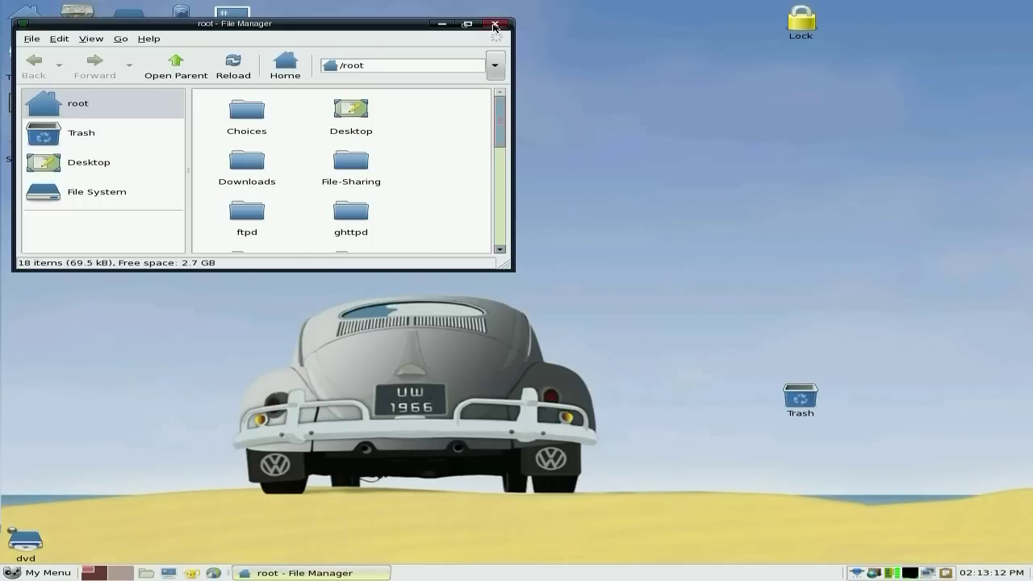
click(495, 25)
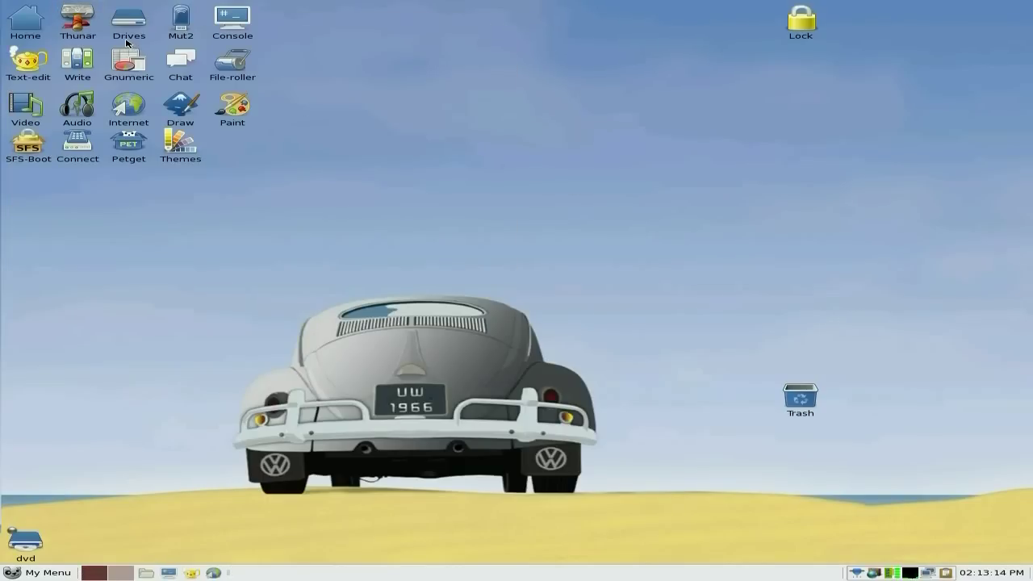
click(231, 32)
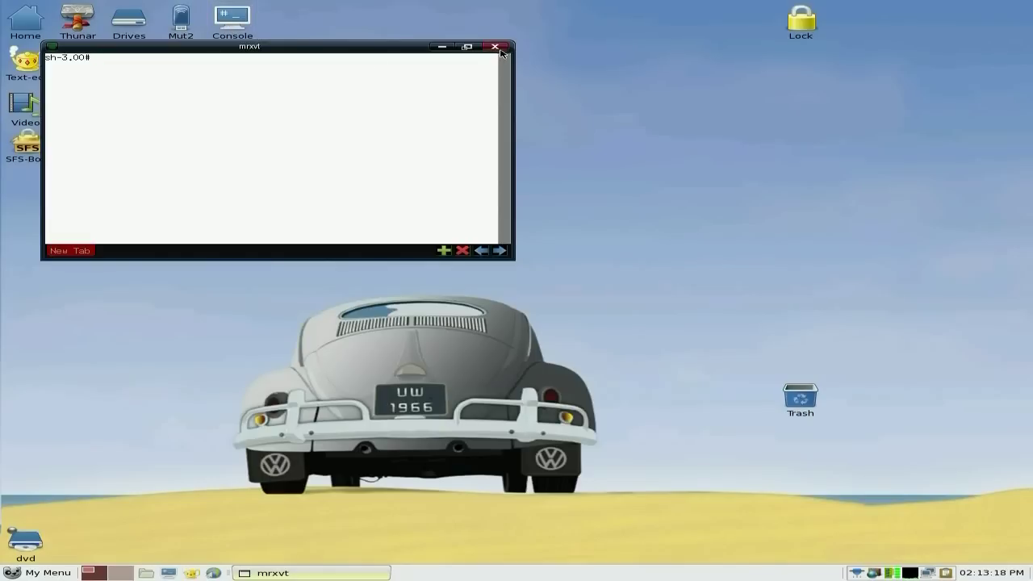
click(495, 46)
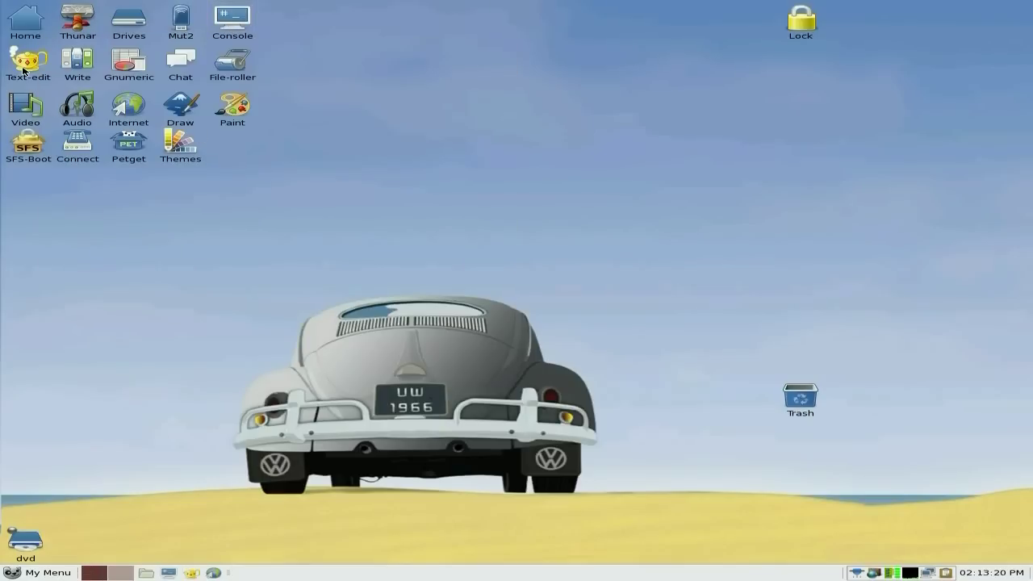
- Launch a blank AbiWord document and a Gnumeric workbook, then close both
click(76, 65)
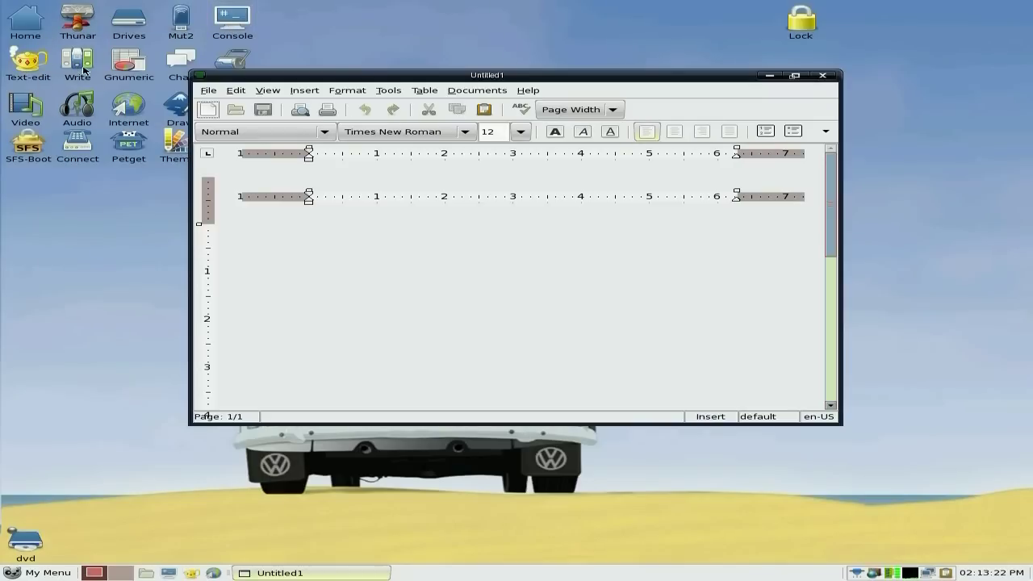
click(127, 64)
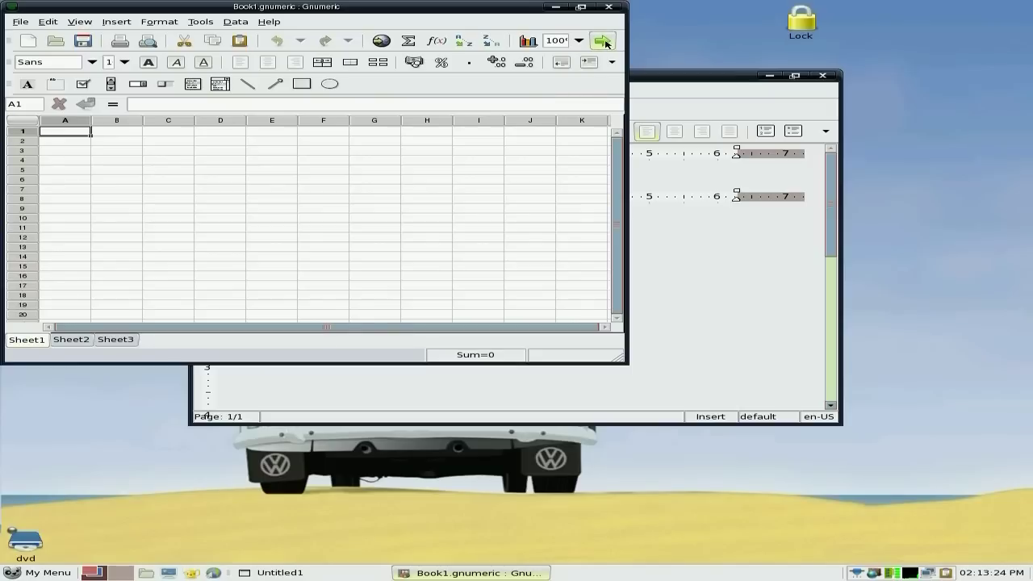
click(609, 8)
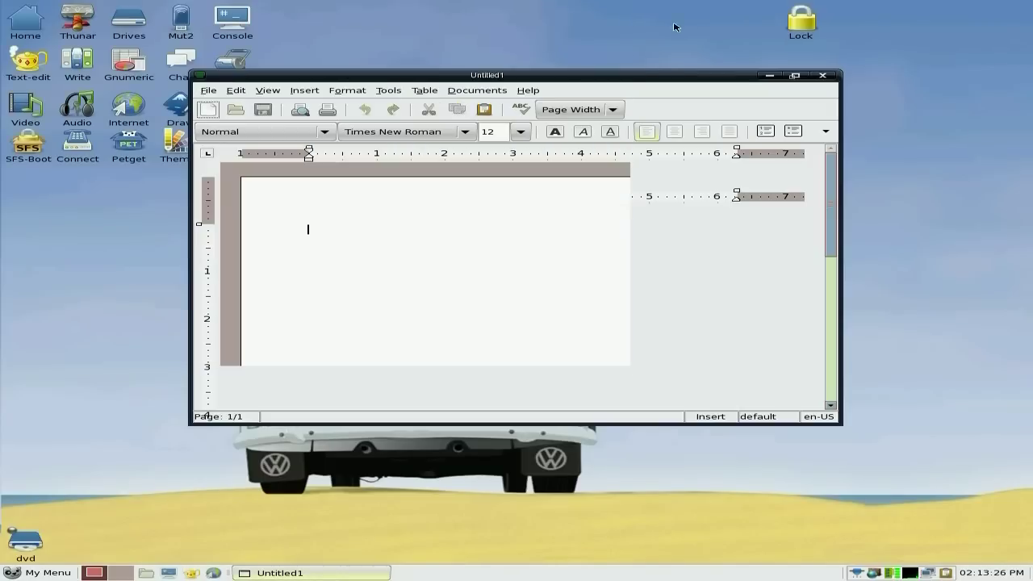
click(823, 76)
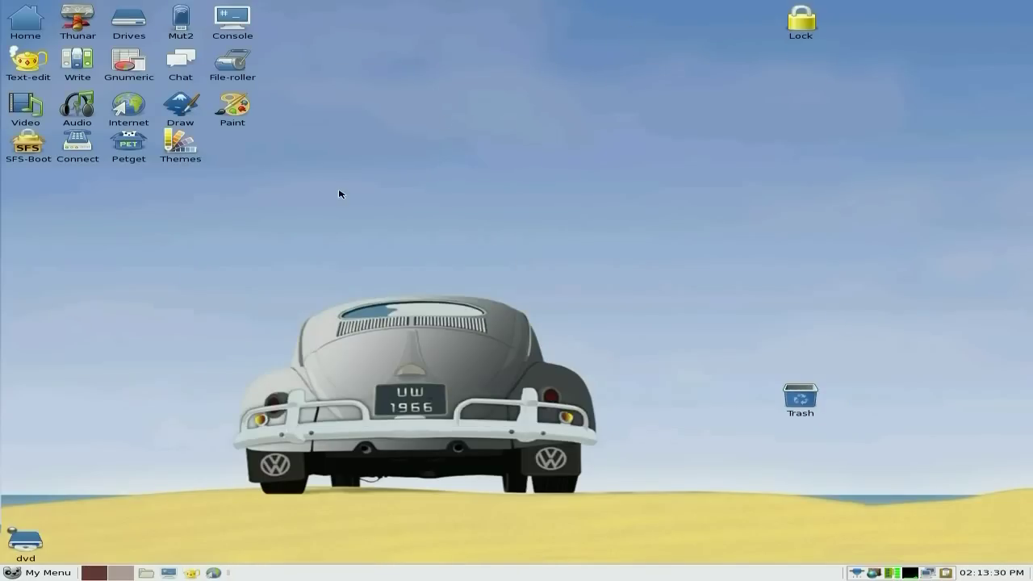
click(25, 109)
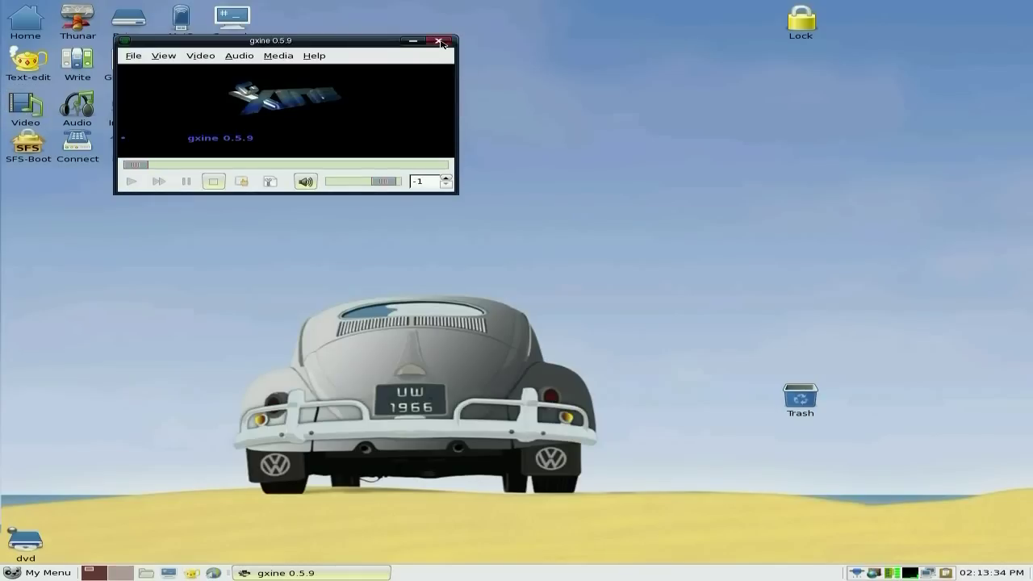
click(439, 41)
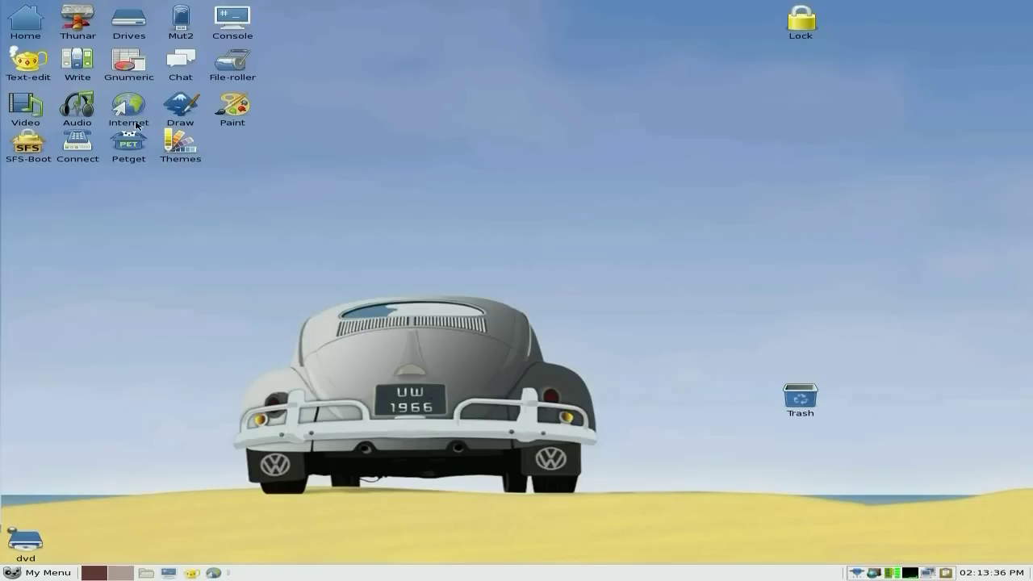
click(86, 112)
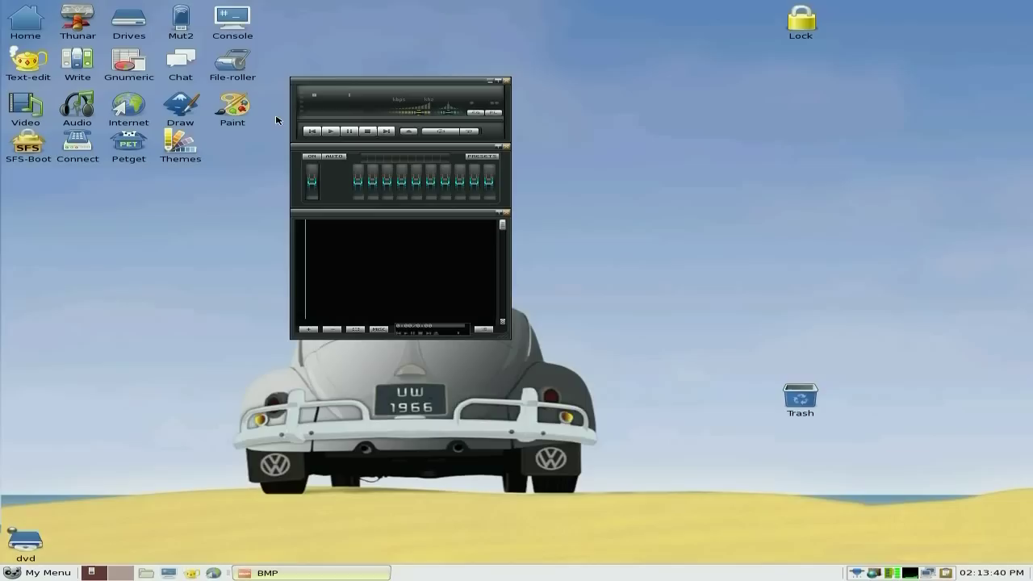
click(506, 81)
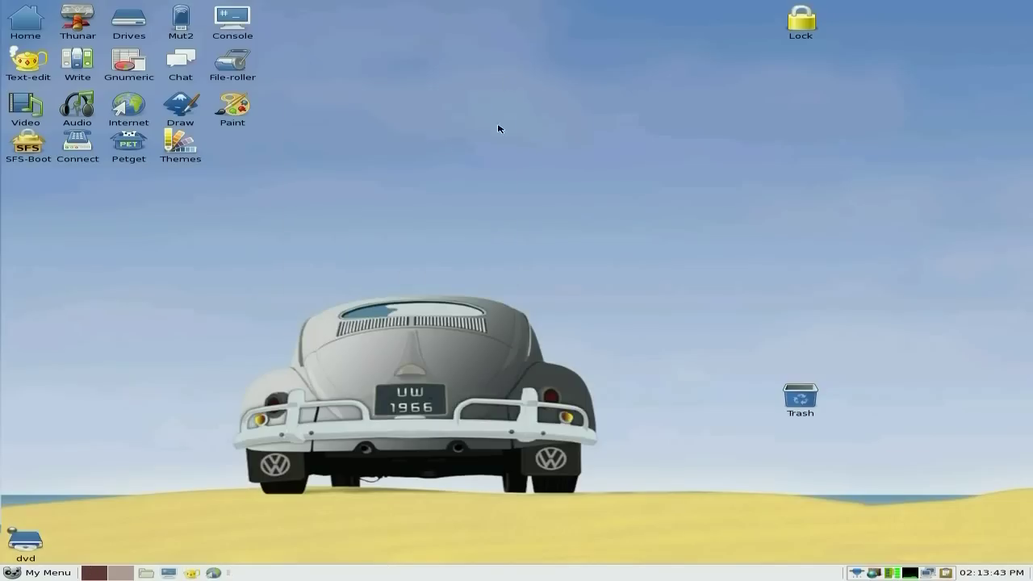
click(126, 111)
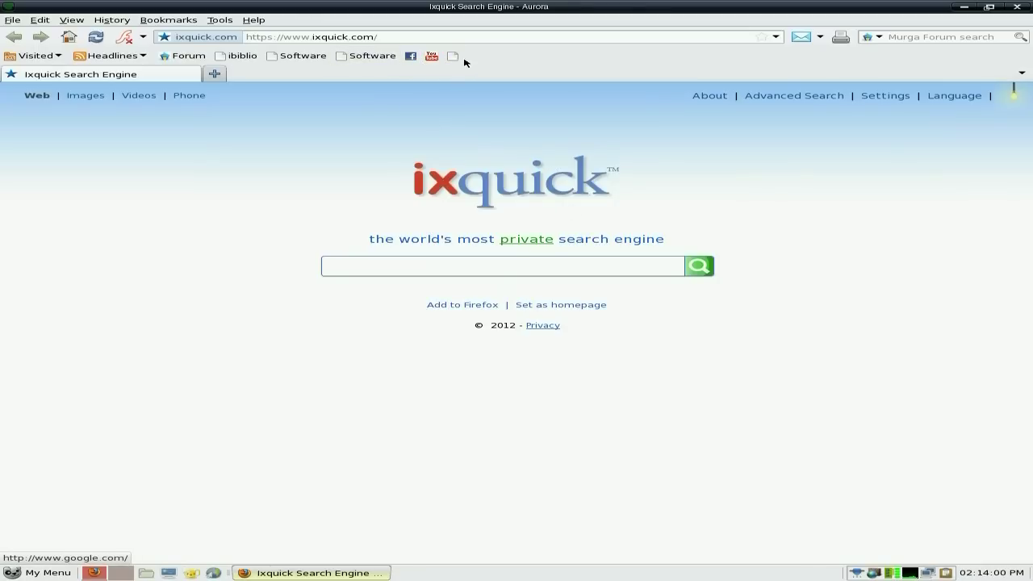
click(1014, 7)
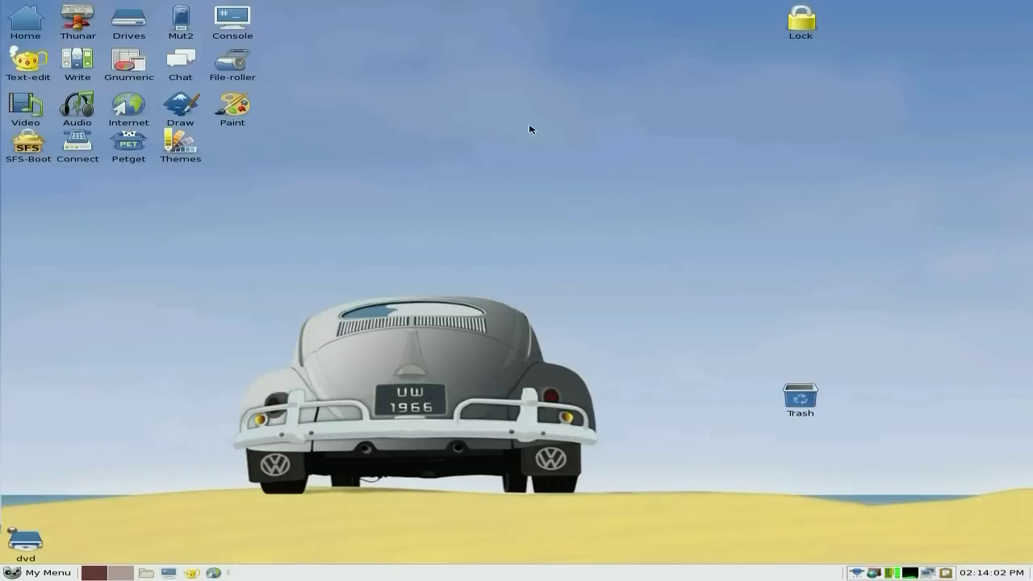
click(178, 111)
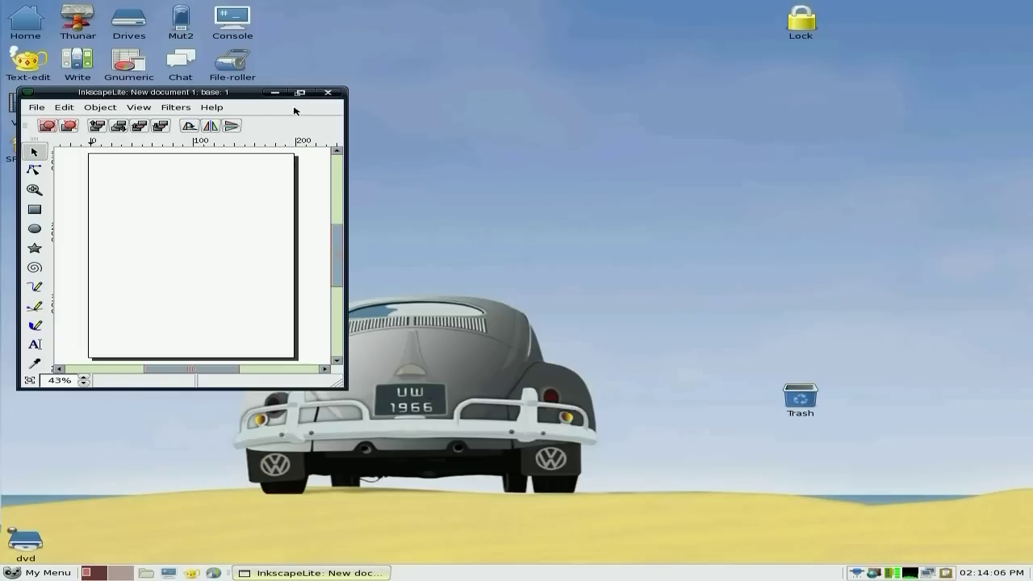
click(327, 93)
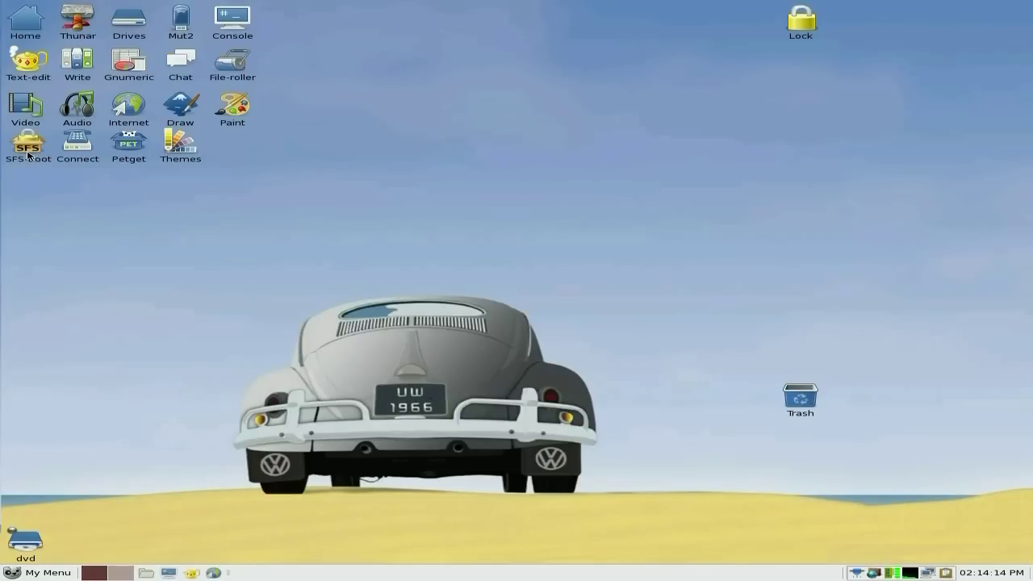
- Open Desktop Themes and its GTK3 Customize Look and Feel window, then close both
click(178, 145)
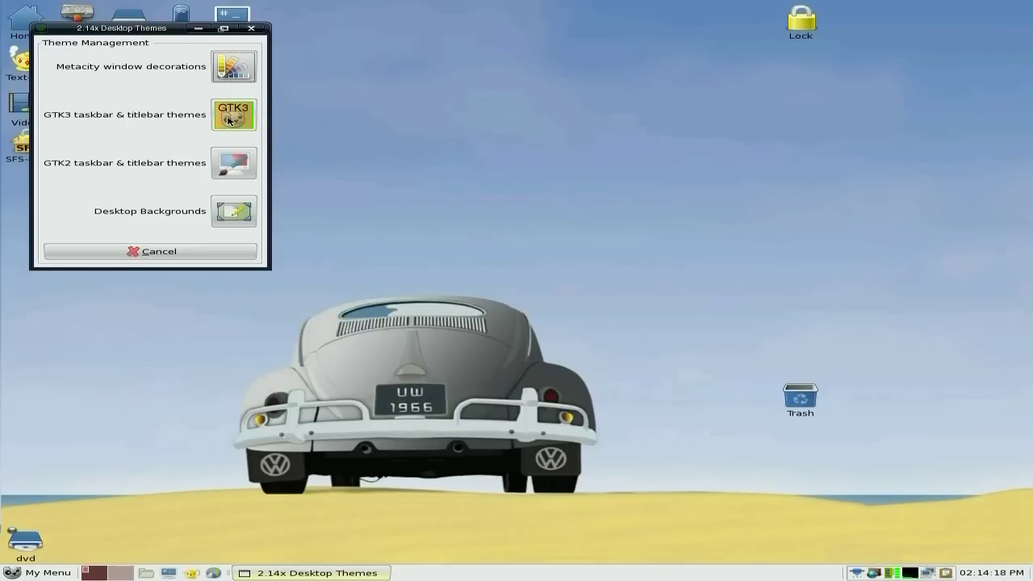
click(233, 120)
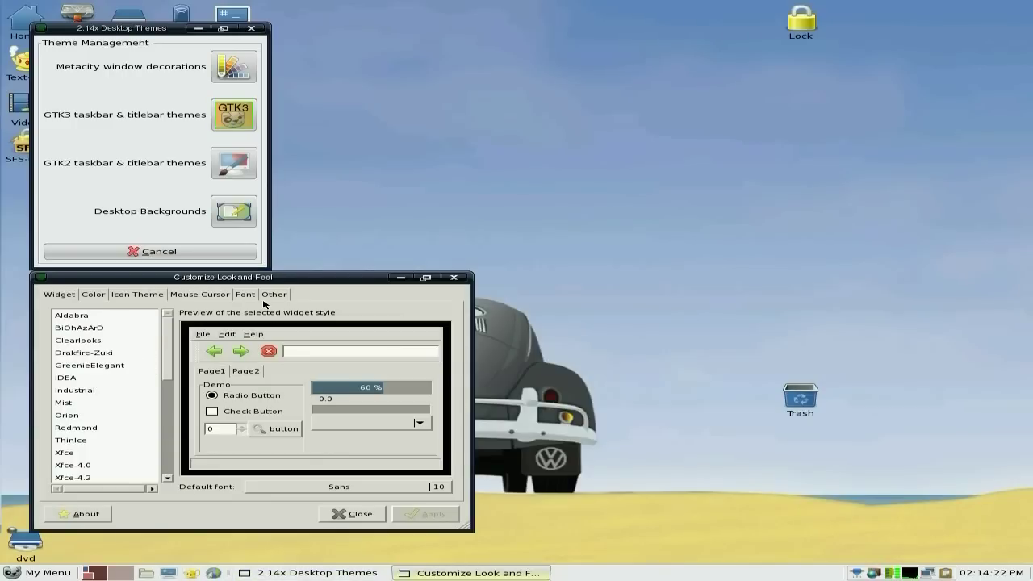
click(351, 514)
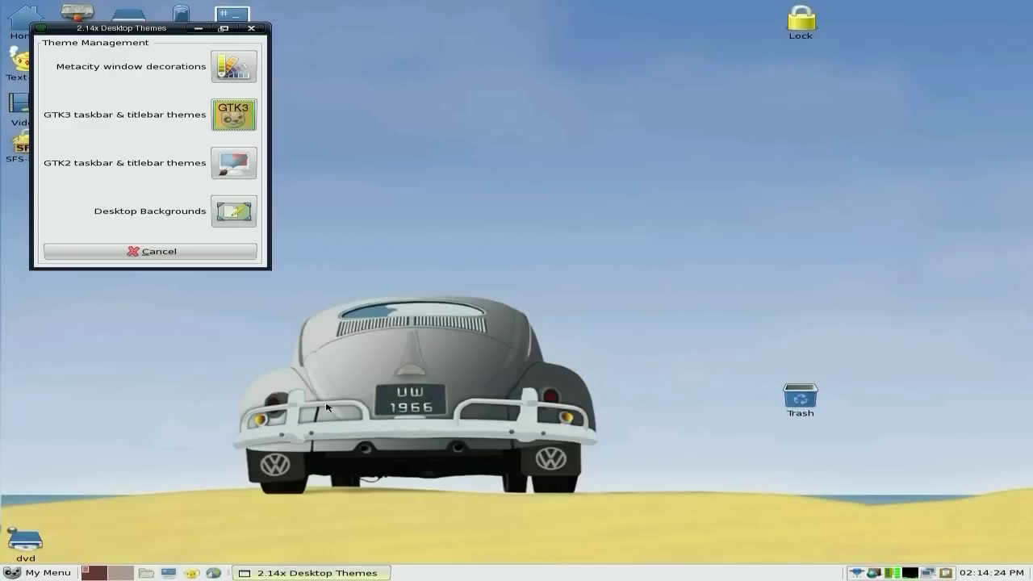
click(205, 253)
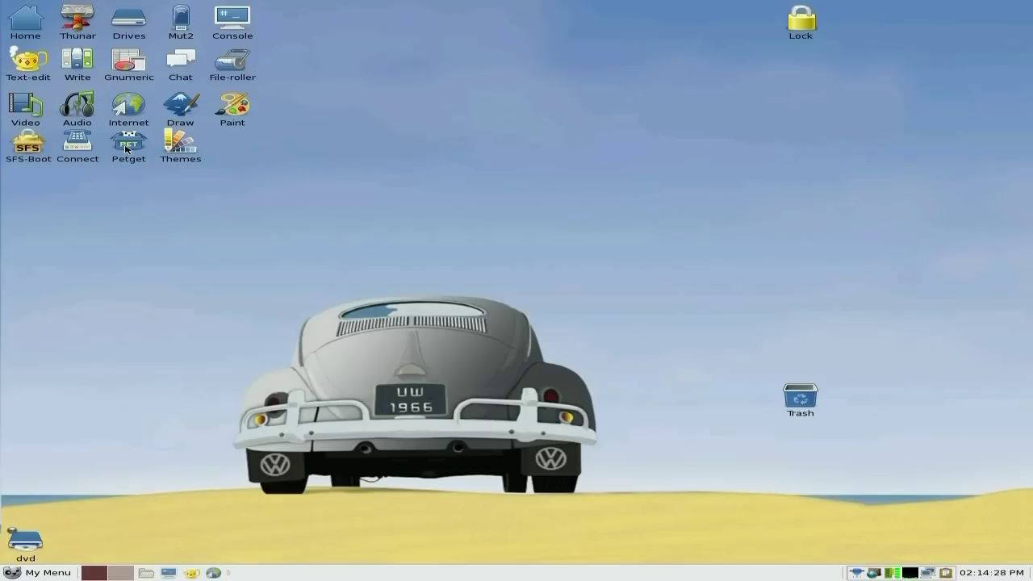
click(126, 145)
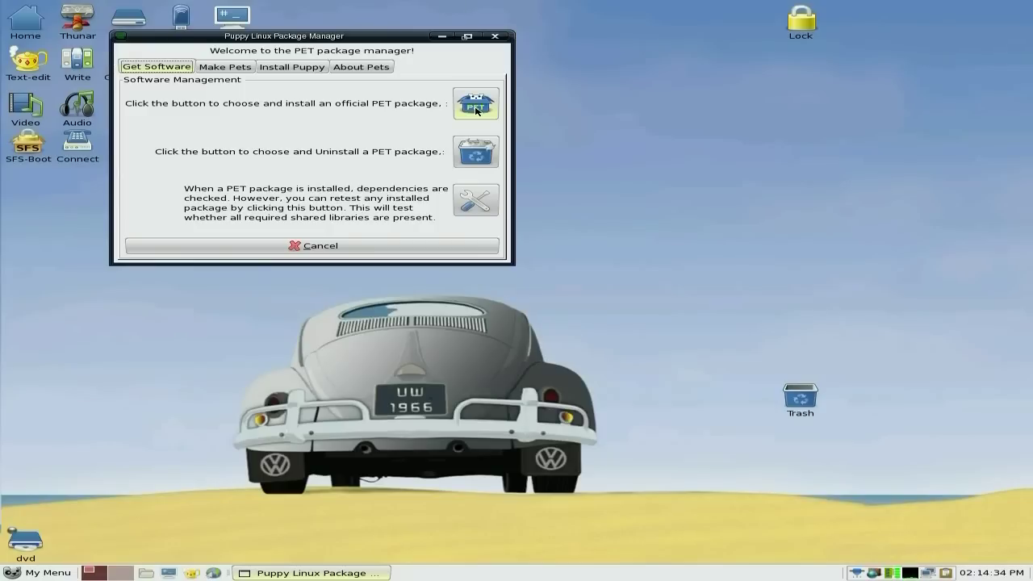
click(476, 111)
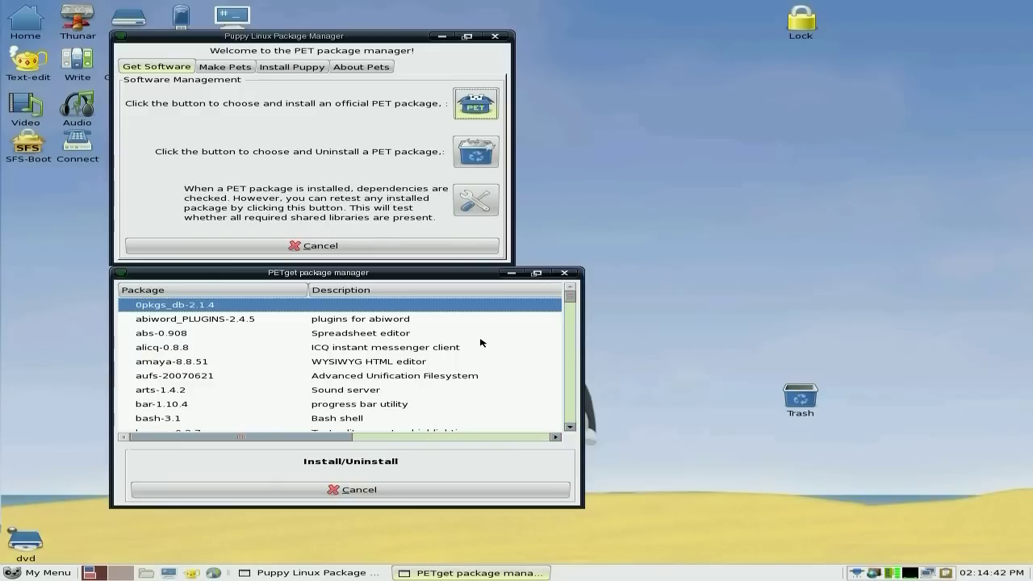
scroll(480, 343, down, 1)
scroll(327, 346, down, 5)
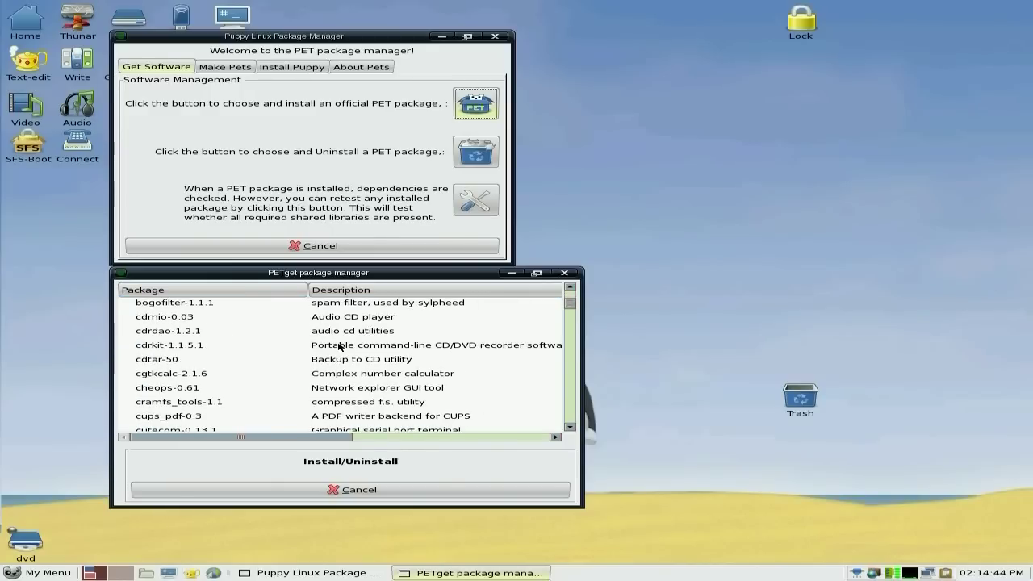
scroll(339, 347, down, 6)
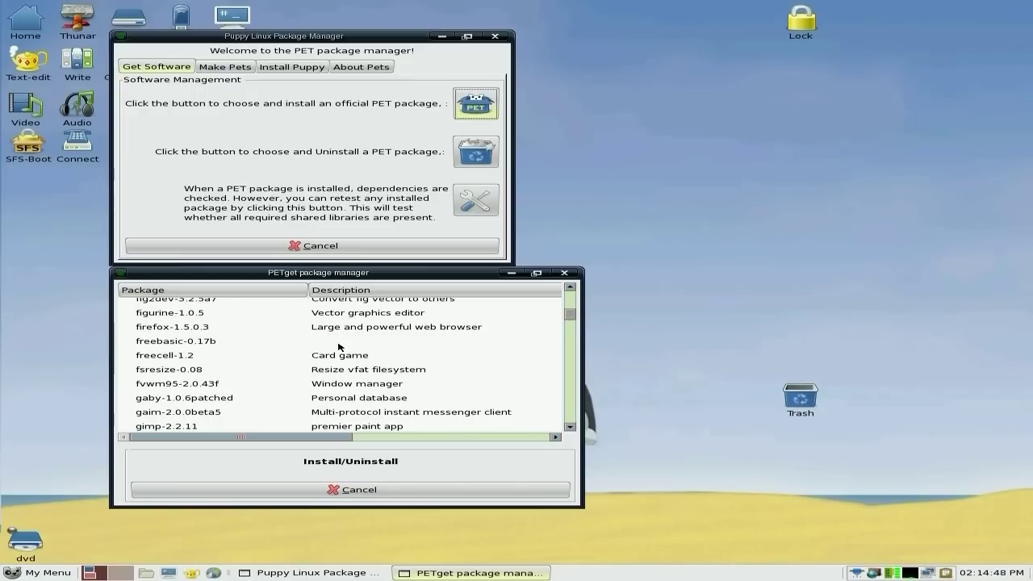
scroll(339, 347, down, 7)
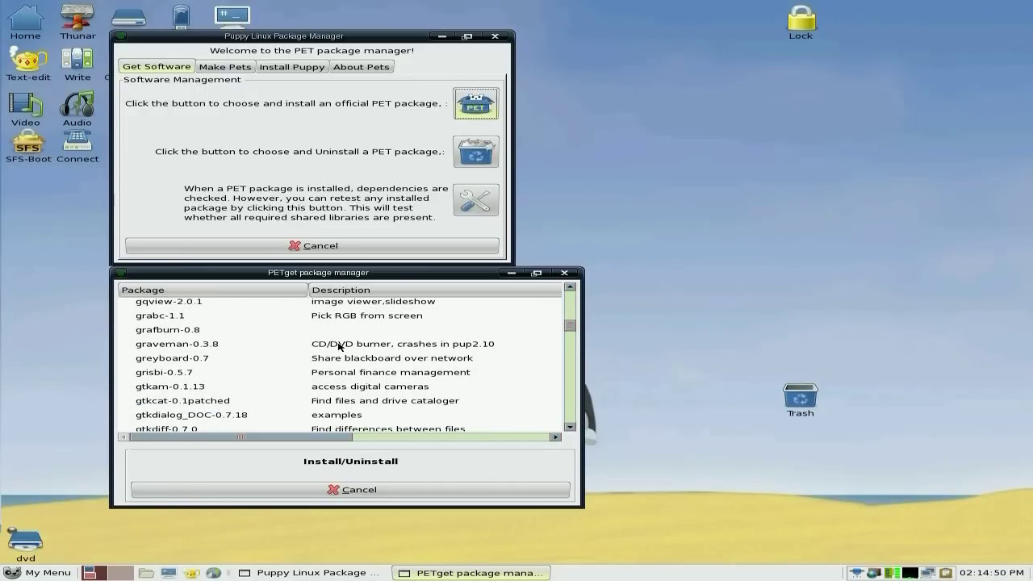
scroll(339, 347, down, 6)
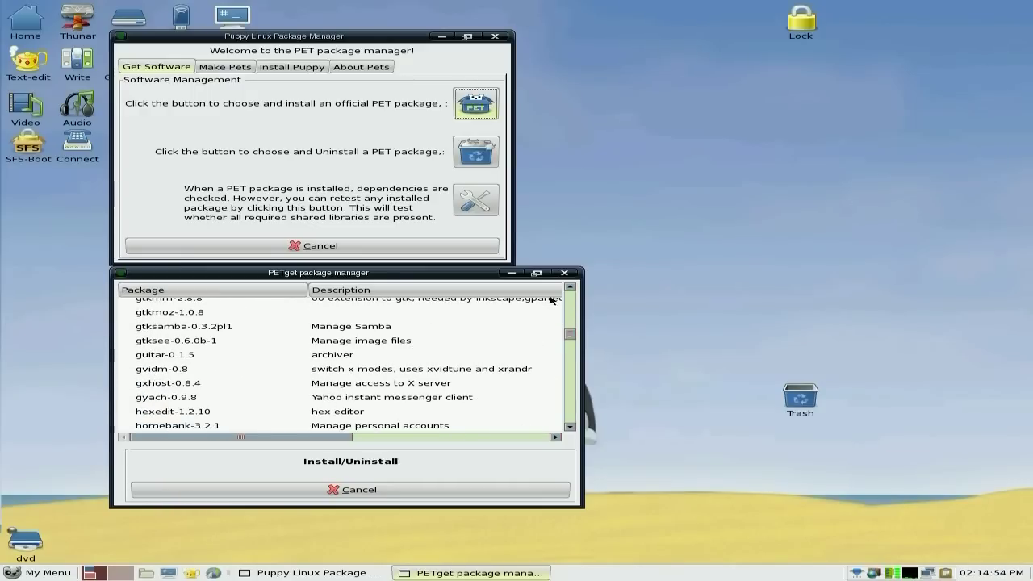
click(564, 273)
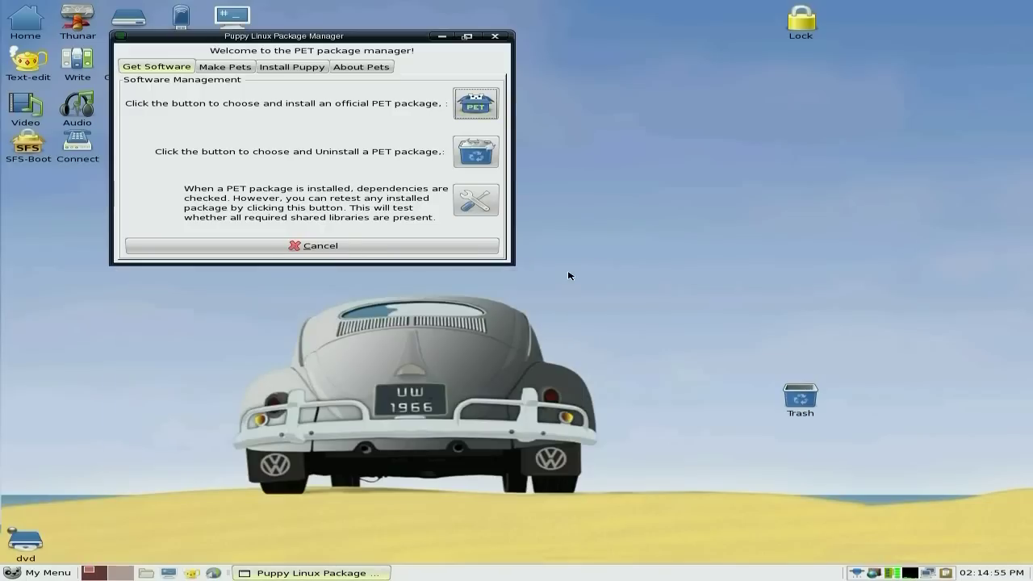
click(397, 249)
click(50, 573)
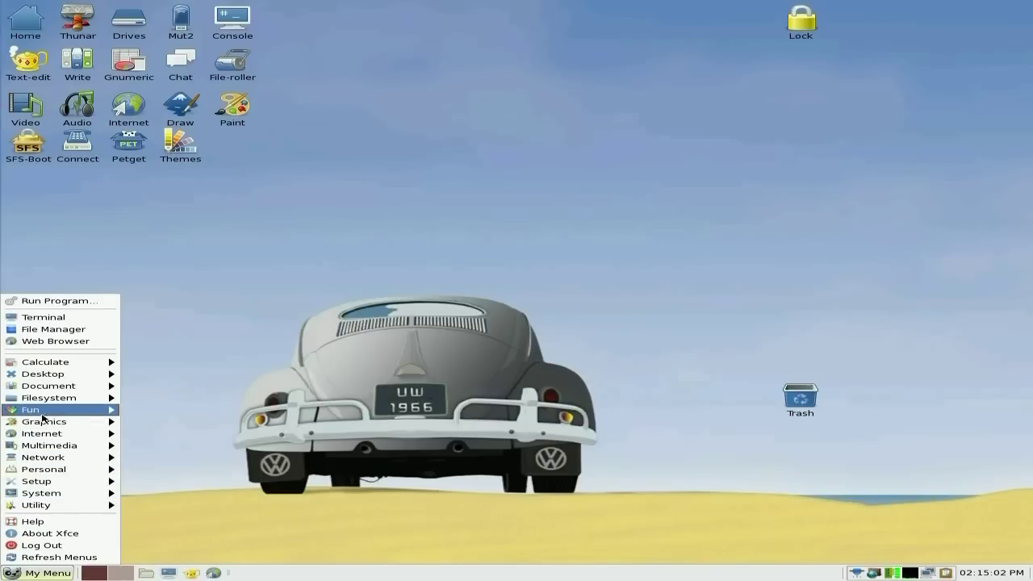
mouse_move(44, 416)
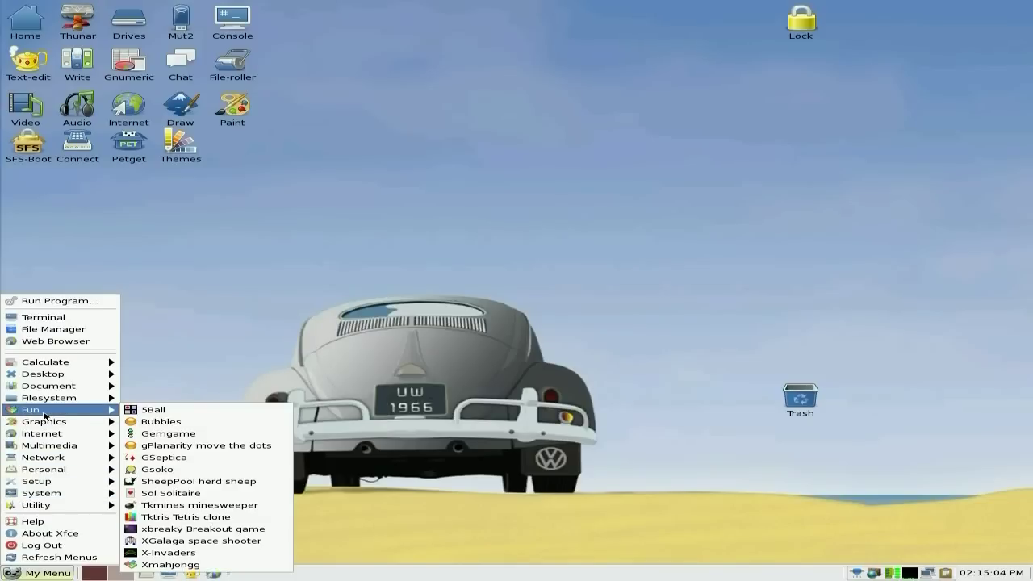
click(187, 436)
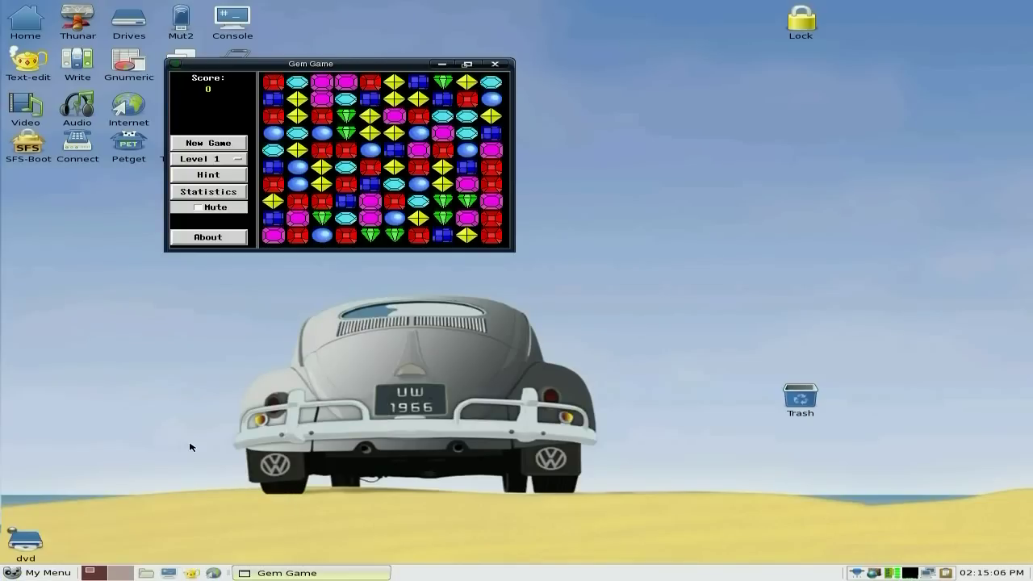
click(373, 153)
click(377, 167)
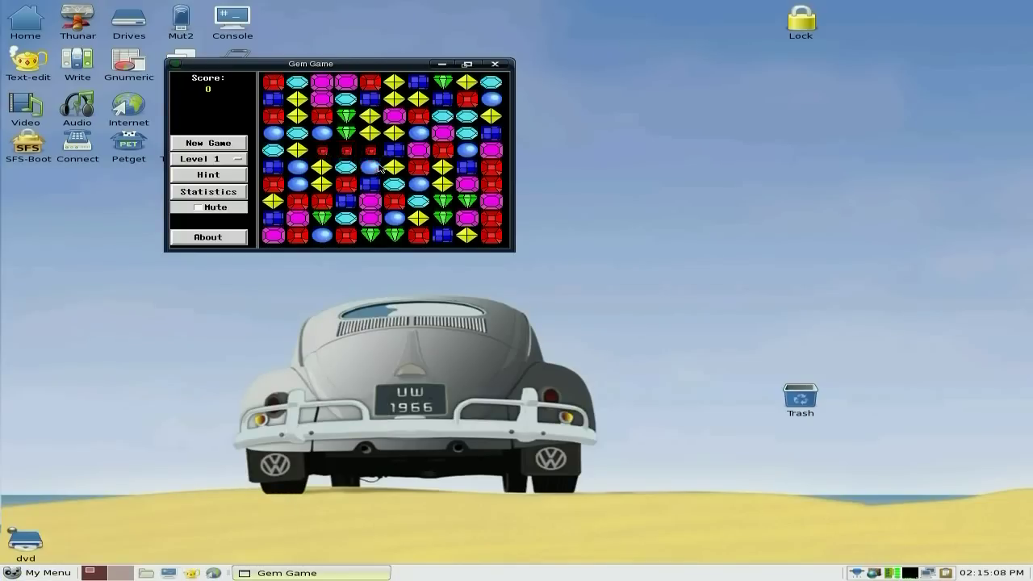
click(345, 200)
click(344, 185)
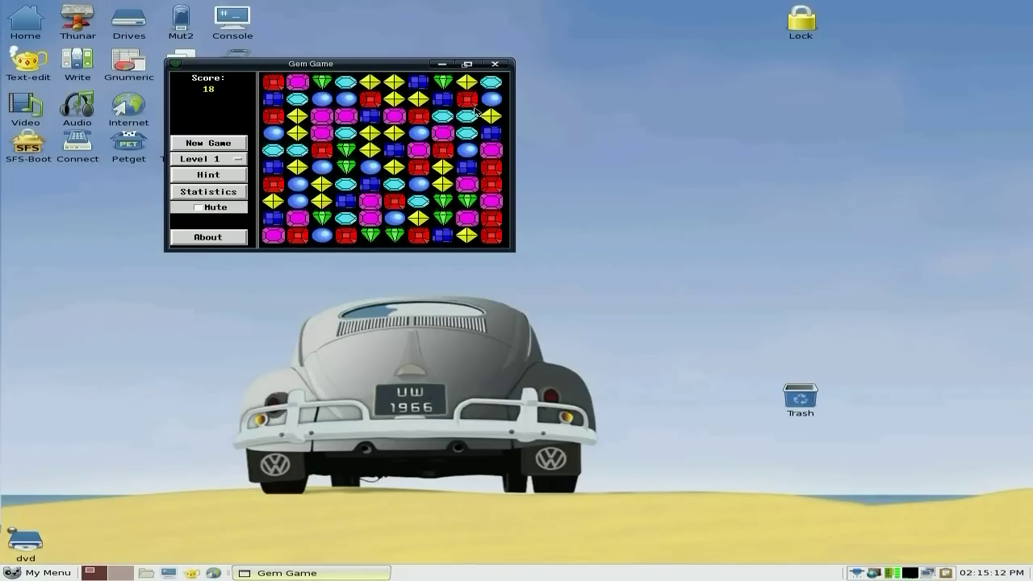
click(492, 65)
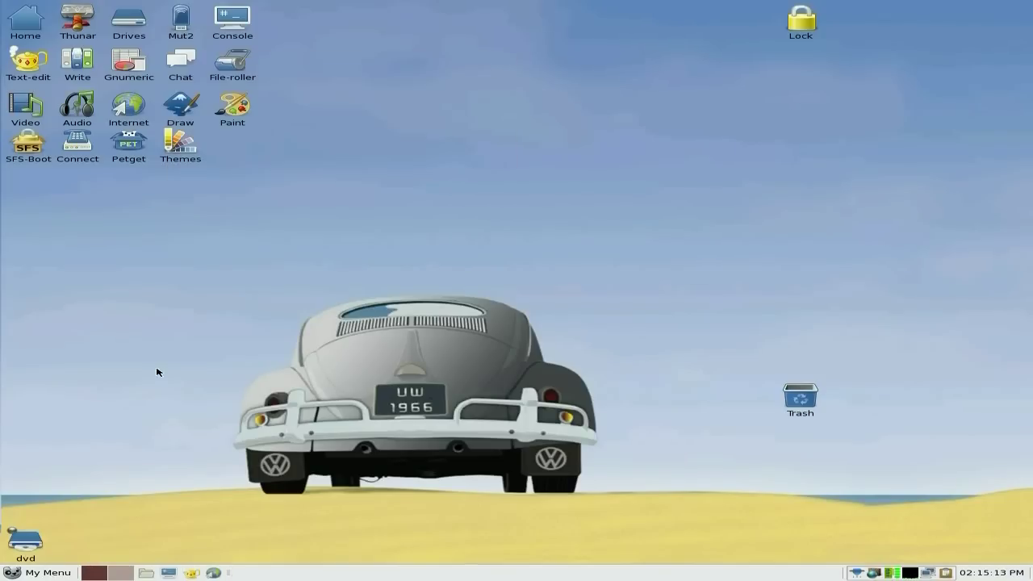
click(47, 572)
mouse_move(71, 412)
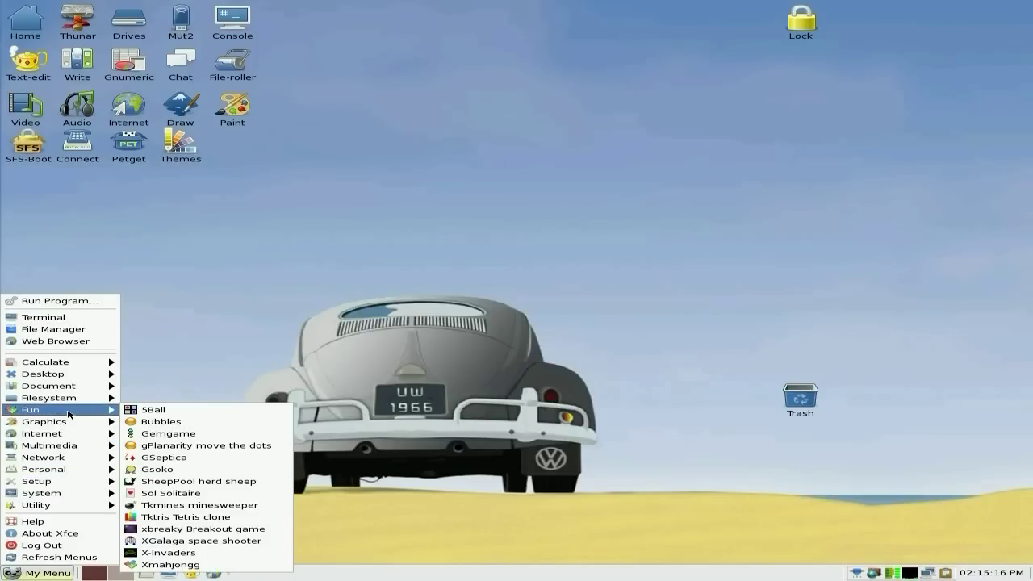
click(213, 564)
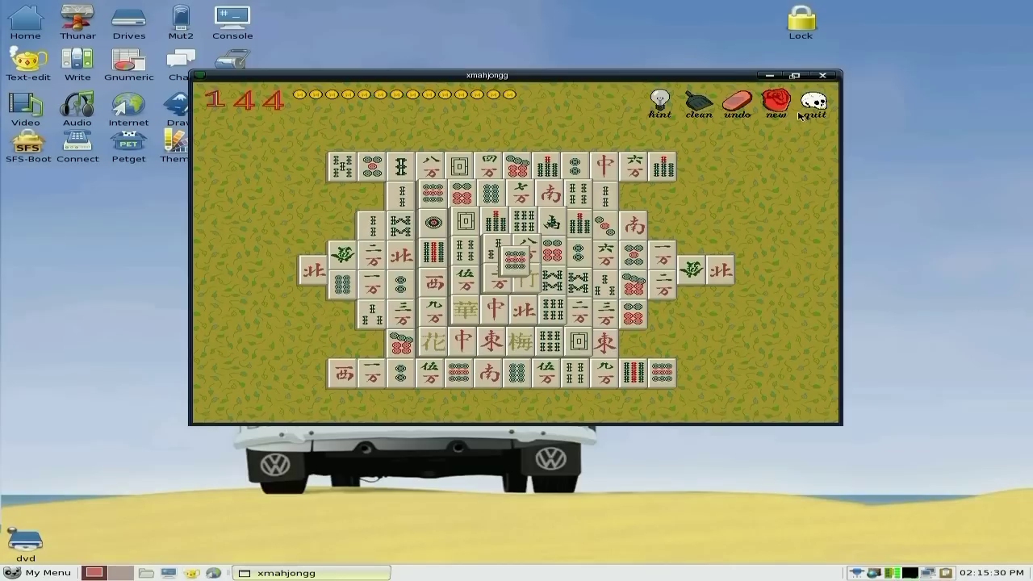
click(823, 75)
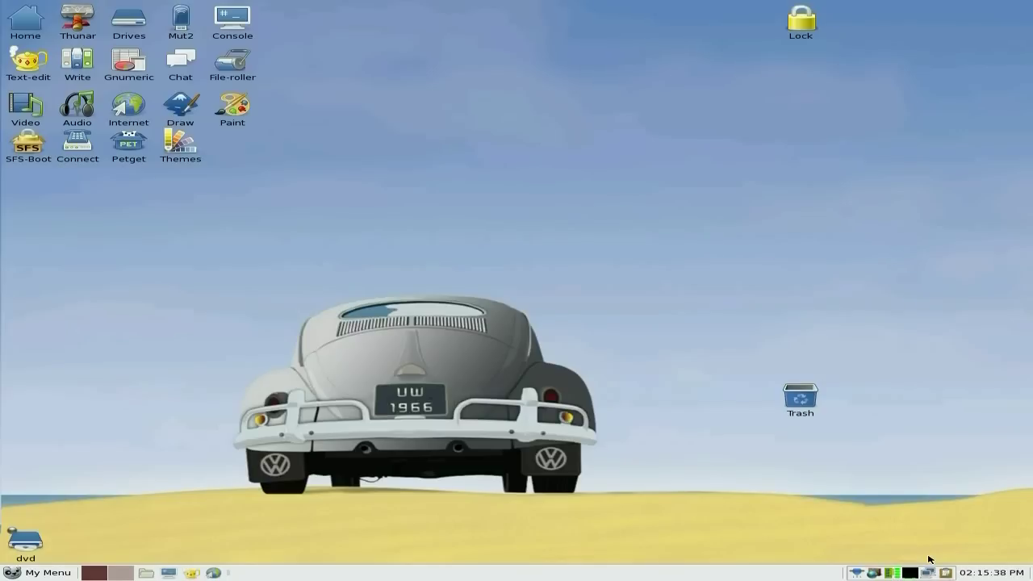
mouse_move(912, 573)
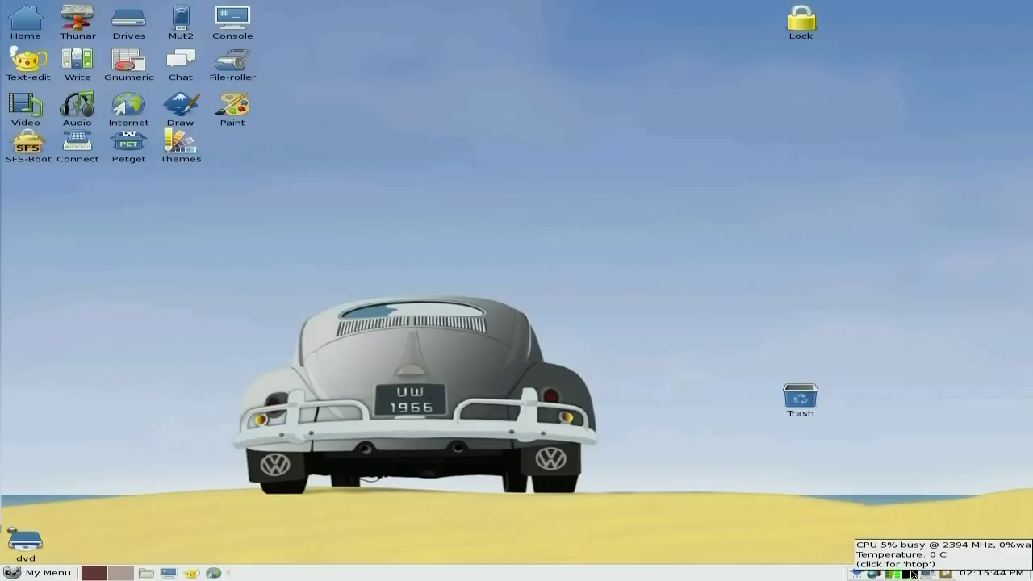
click(912, 573)
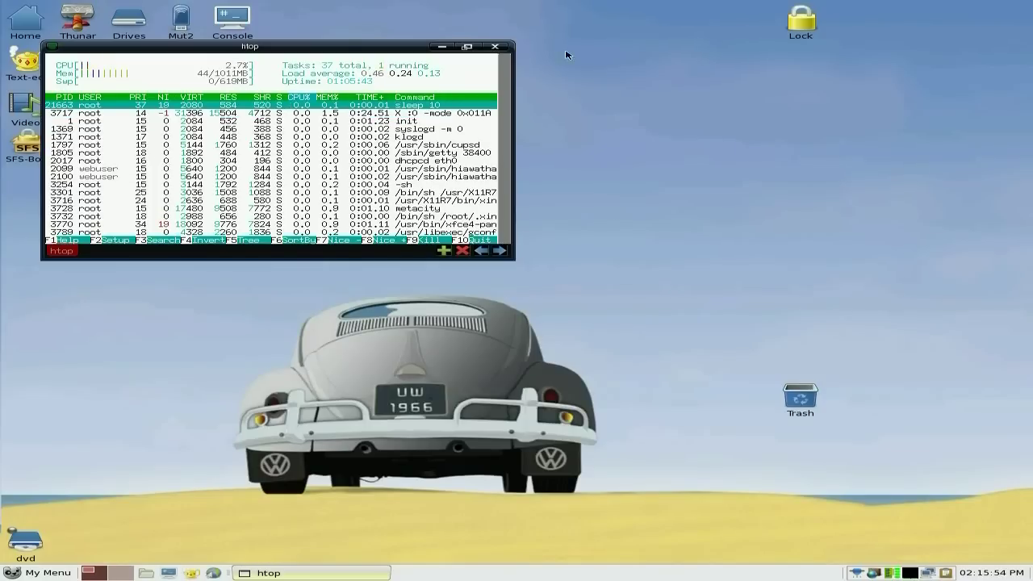
click(500, 48)
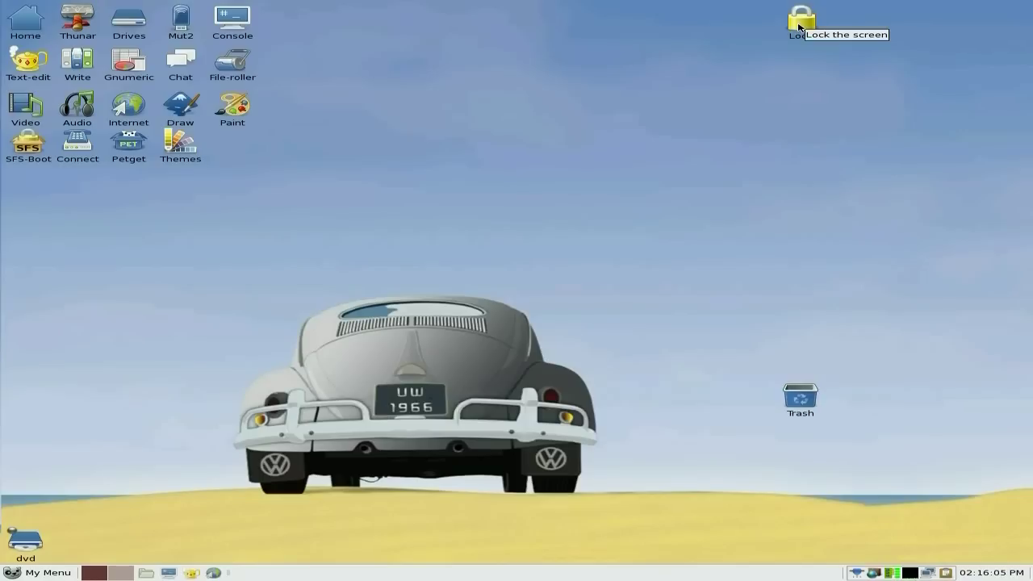
drag(798, 26, 350, 42)
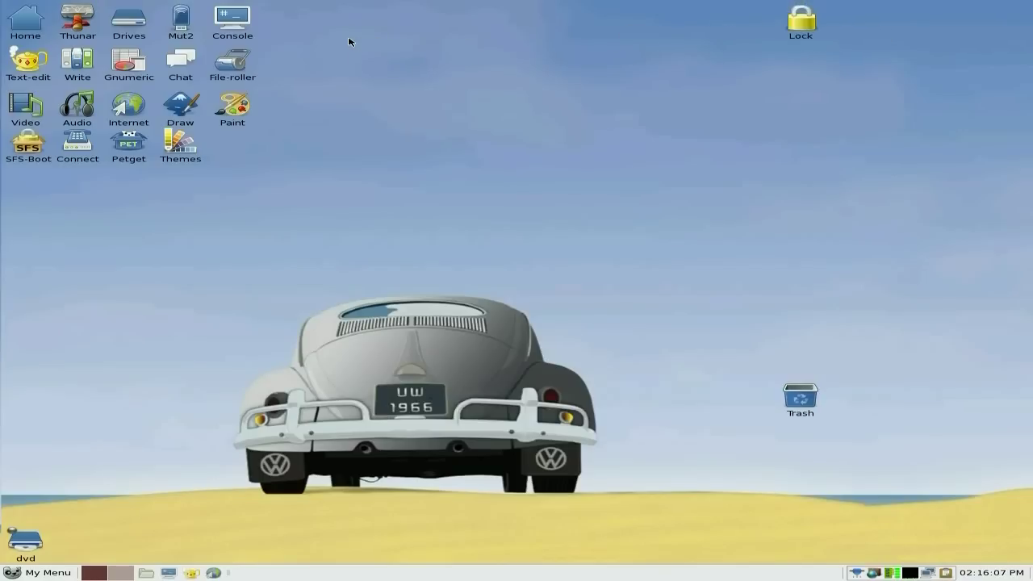